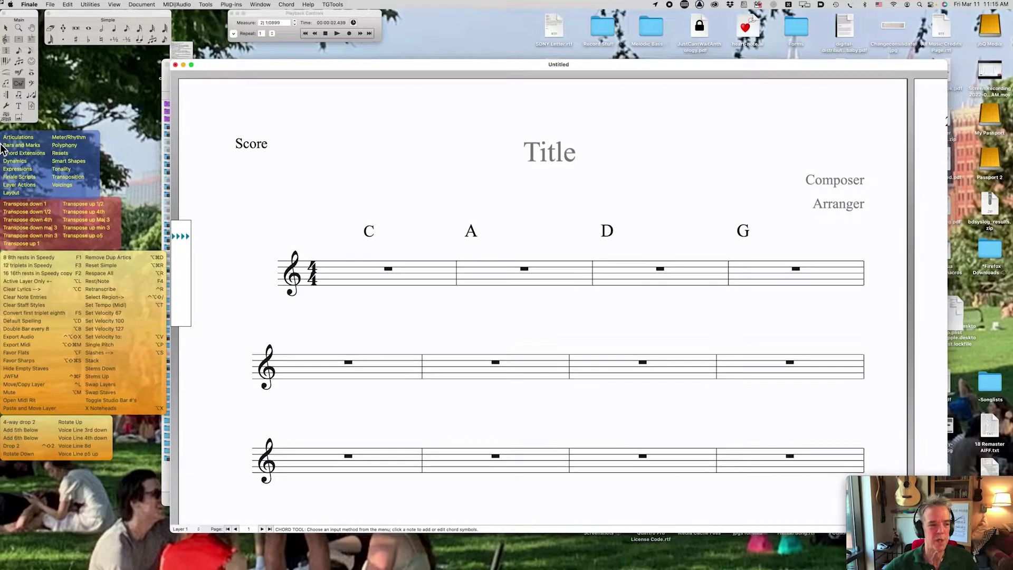
- Show the chord extensions palette and add the Δ7 suffix to the C chord and 7(♭9♭5) to the A chord
right_click(258, 258)
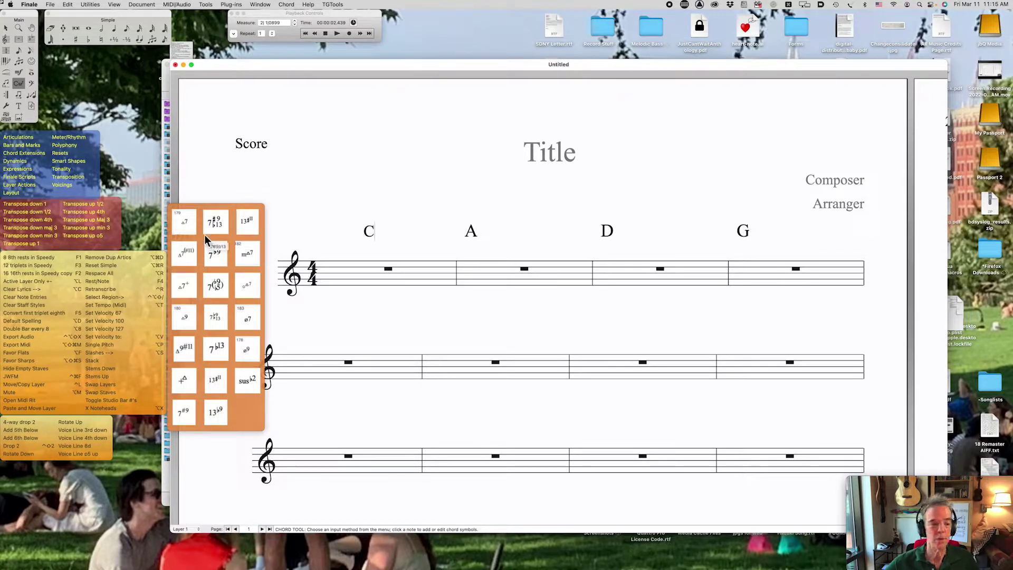
left_click(183, 221)
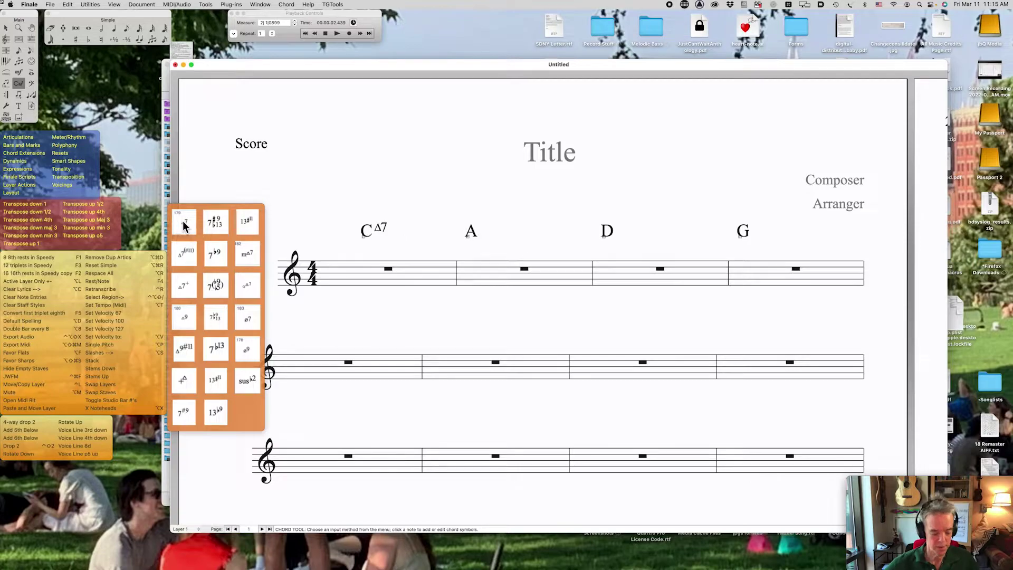
key("space")
key("Right")
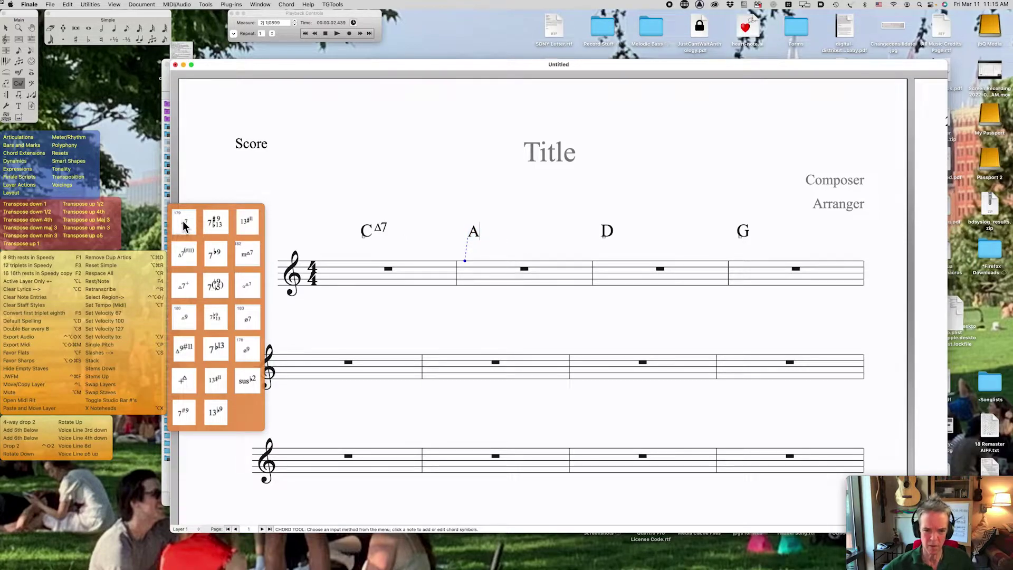
left_click(215, 286)
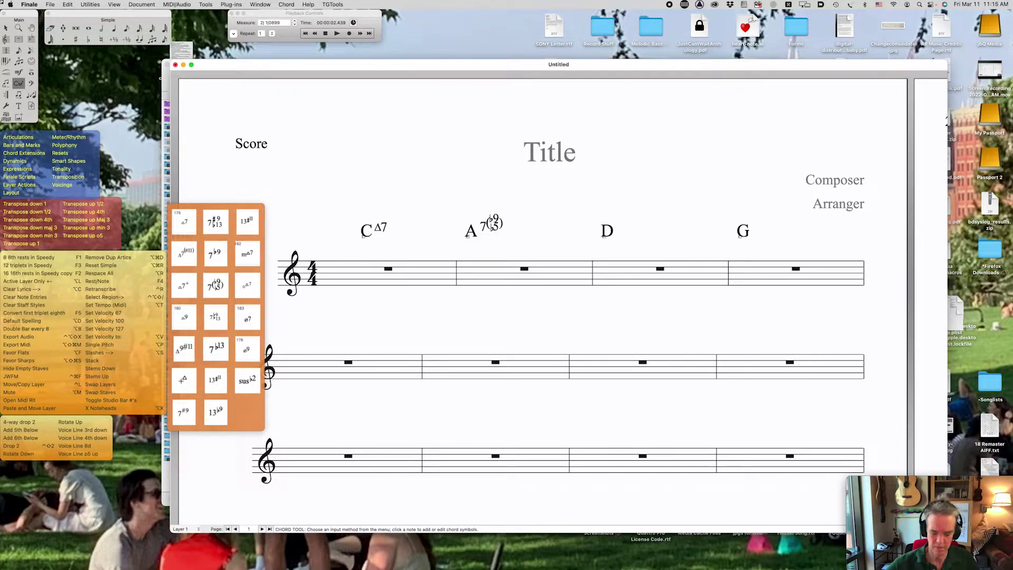
key("space")
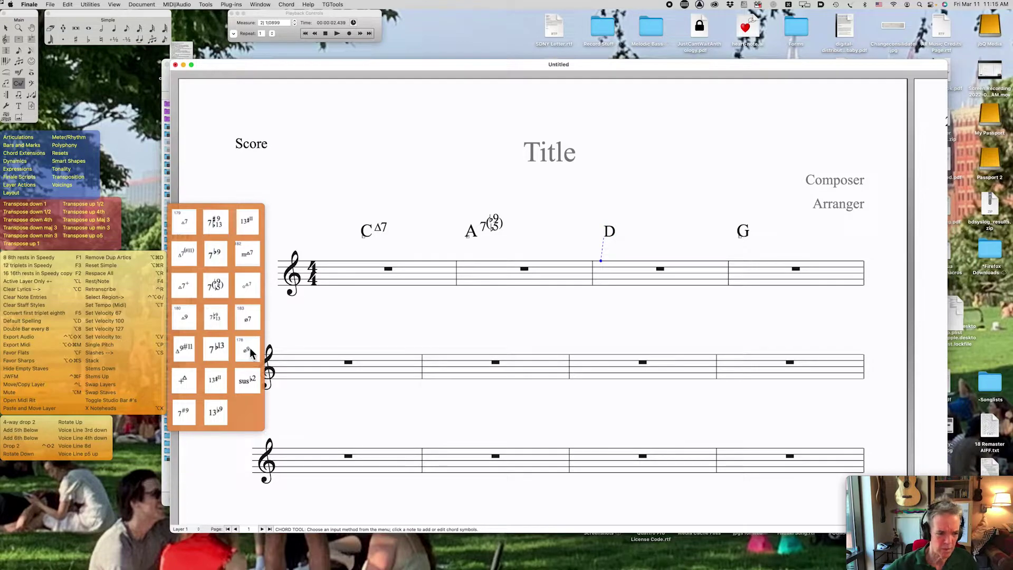
- Add the ø9 suffix to the D chord and the 13♯11 suffix to the G chord
left_click(247, 351)
key("space")
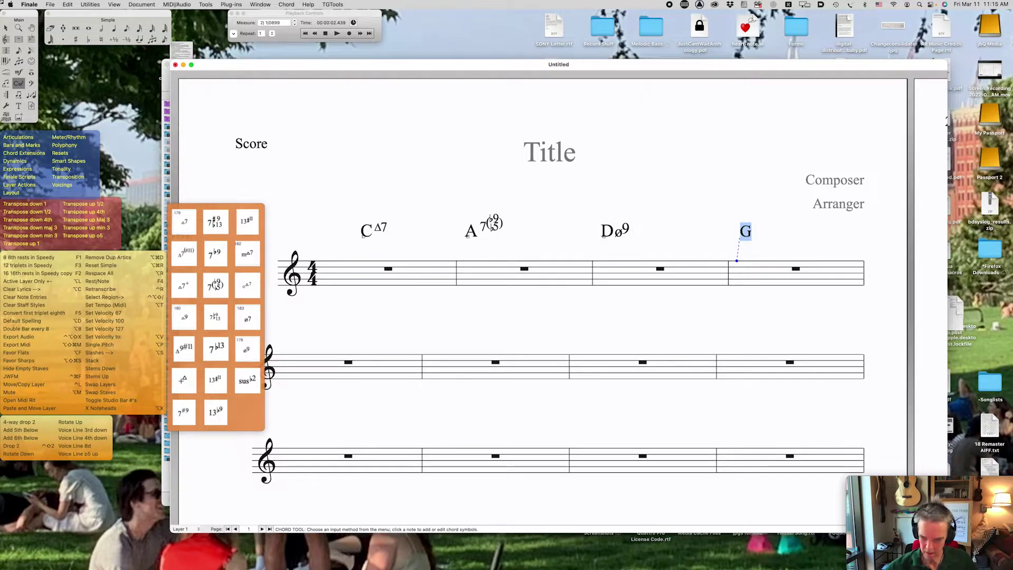
left_click(214, 380)
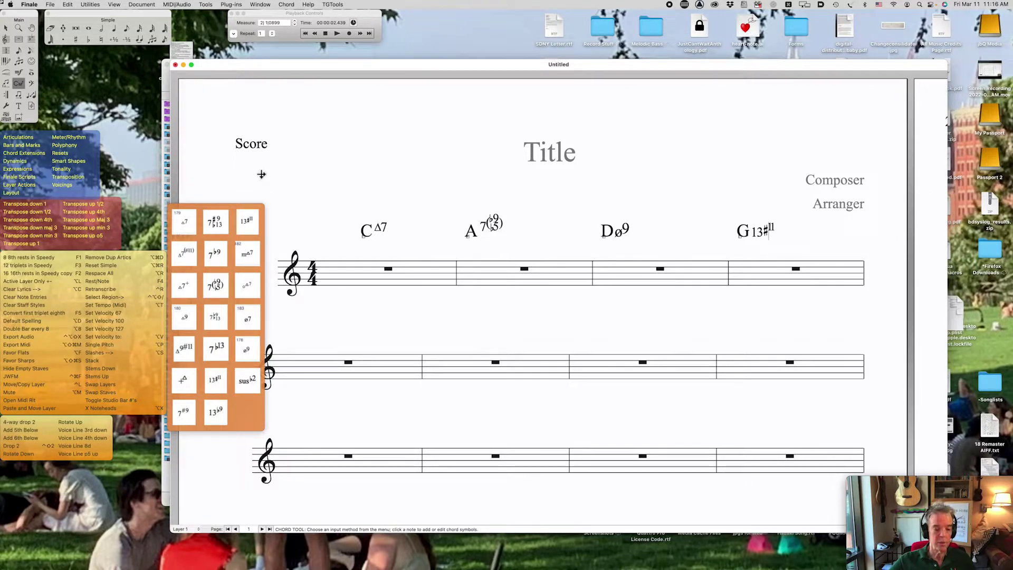
- Switch to Preview, move the suffix chart aside and frame the 7♯9 suffix in cell 202
key("super+Tab")
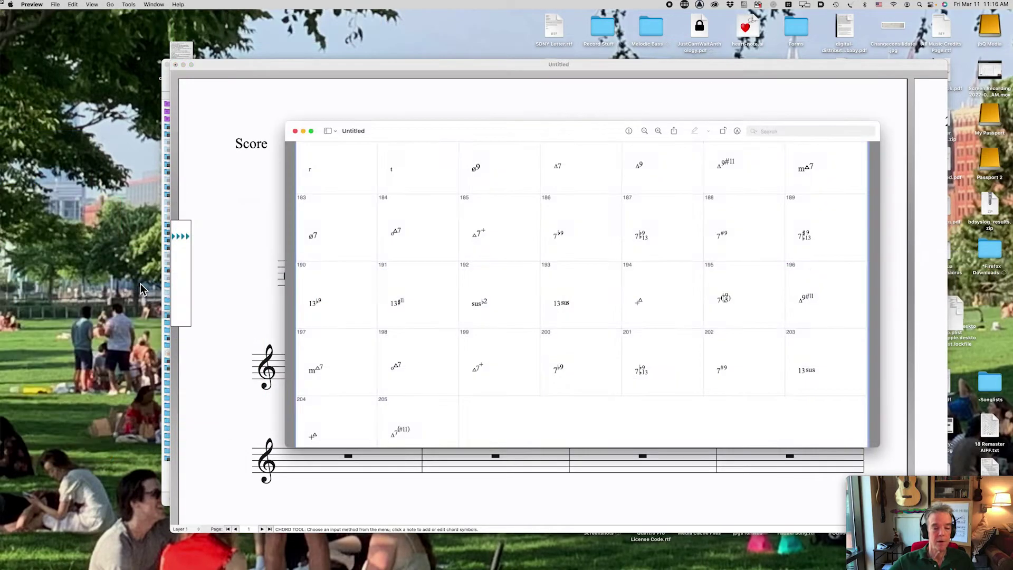
left_click_drag(444, 133, 289, 131)
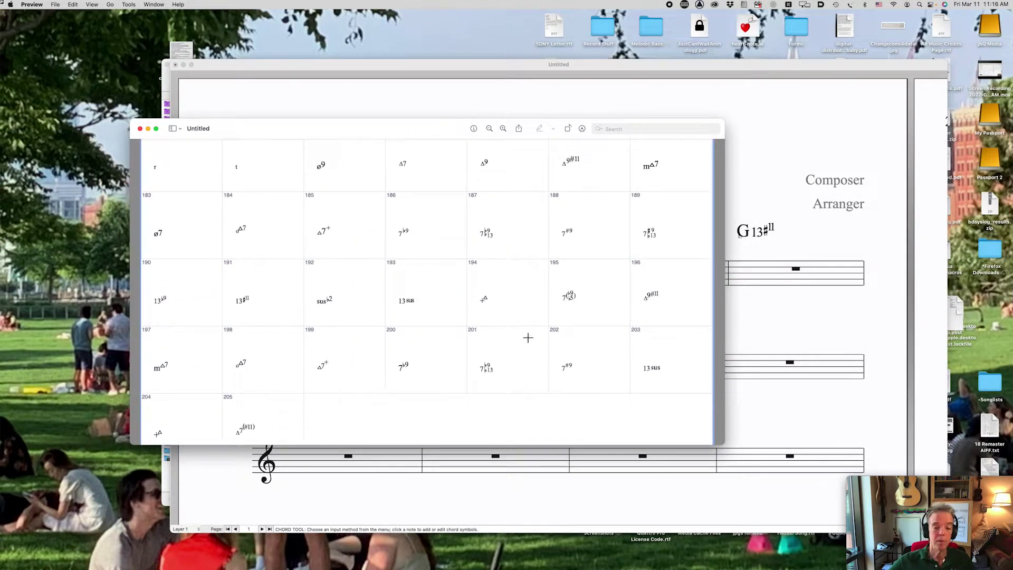
left_click_drag(557, 355, 579, 379)
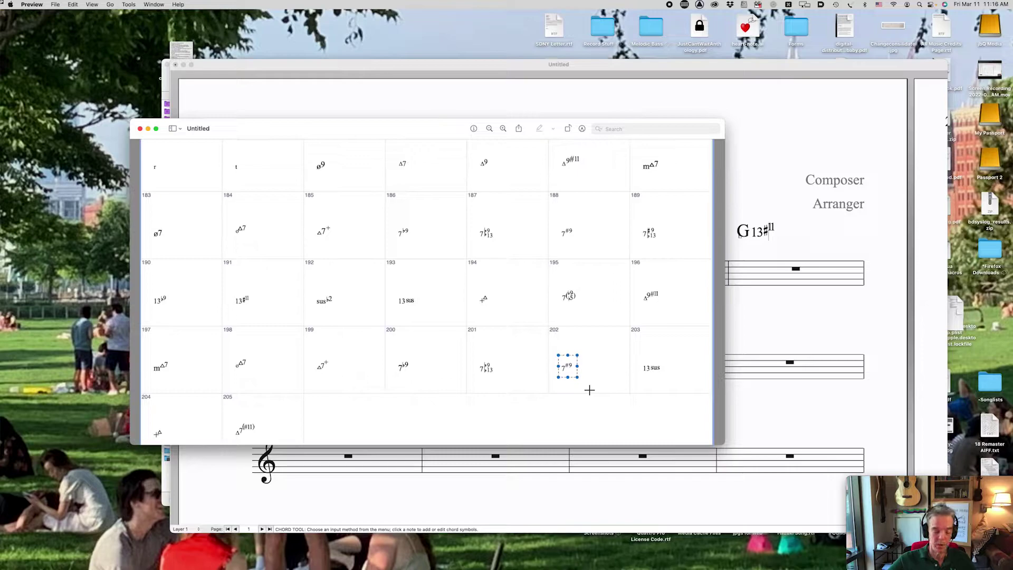
left_click(595, 366)
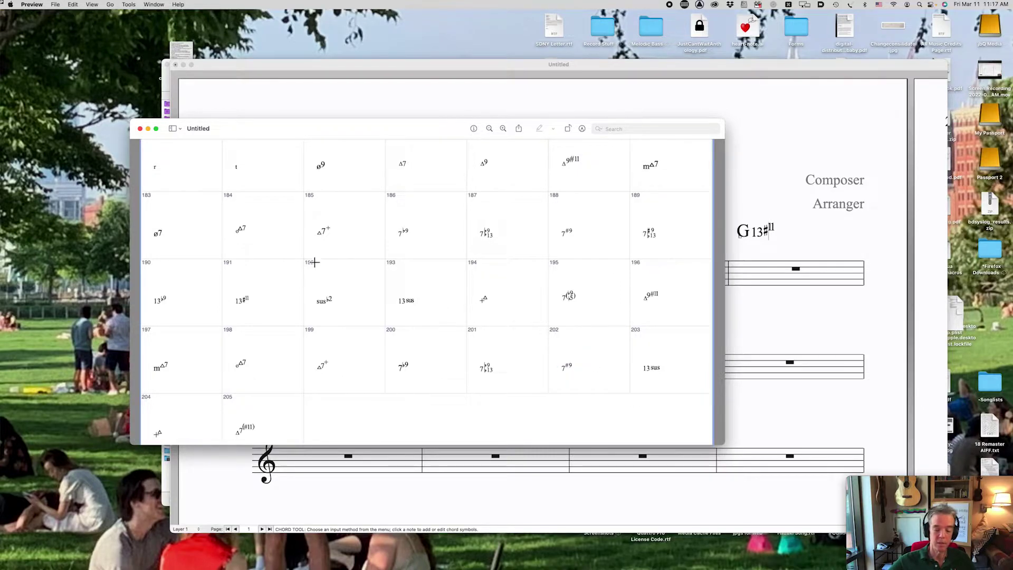
- Switch to Keyboard Maestro and open the settings of the Chord Extensions macro group
key("super+Tab")
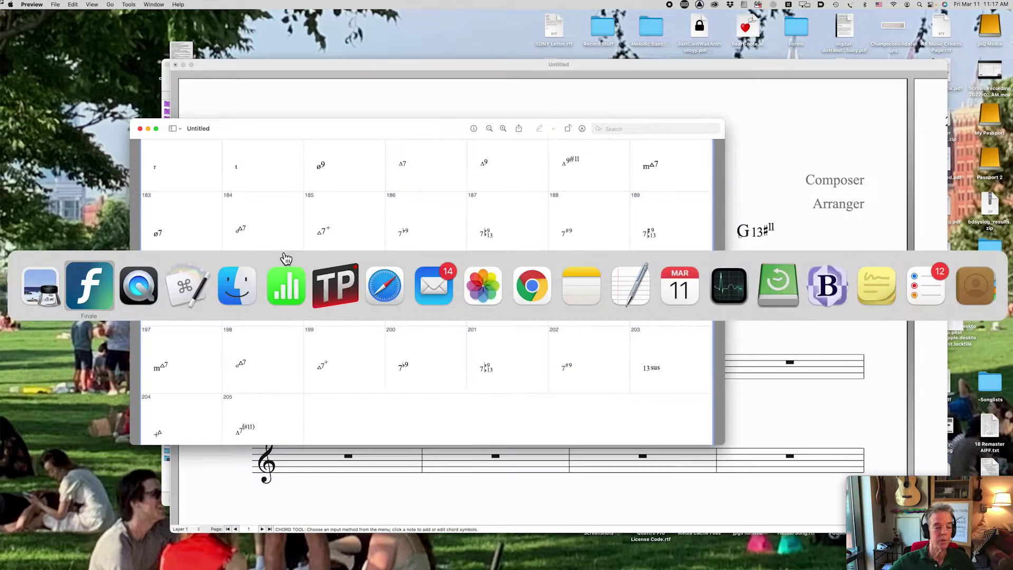
left_click(199, 290)
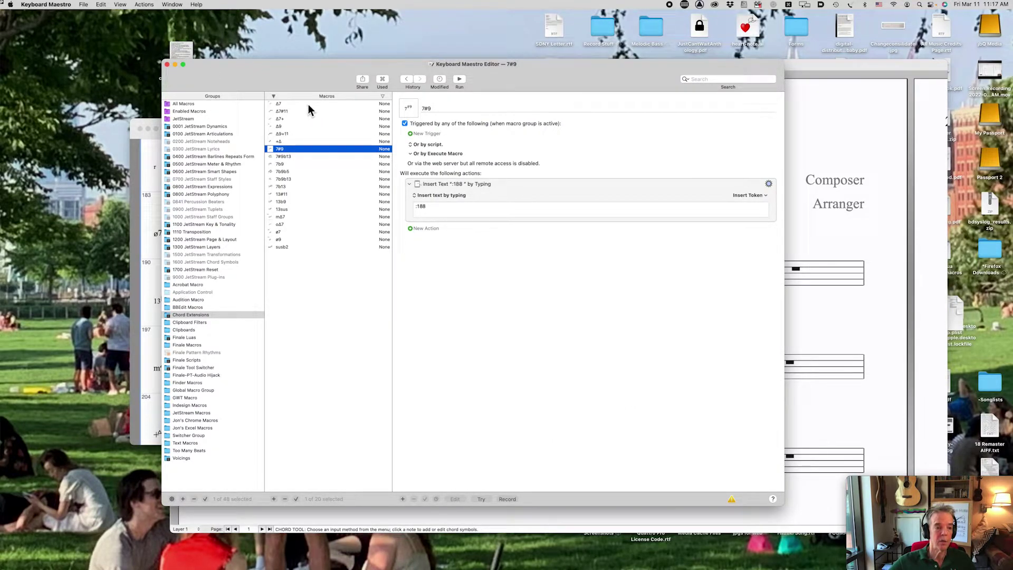
left_click(166, 314)
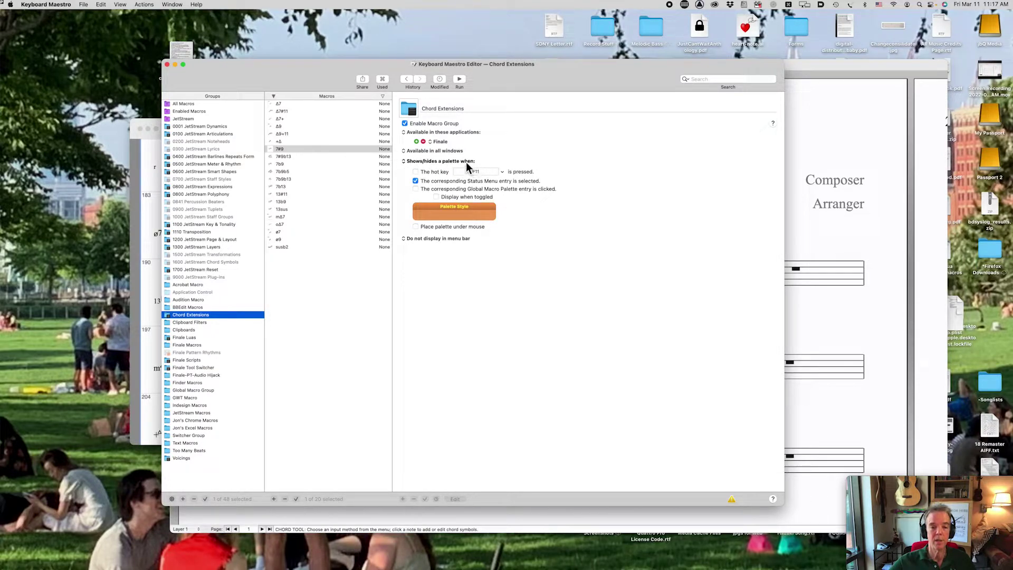
- Have the Chord Extensions group show or hide its palette with the hot key F11
left_click(403, 160)
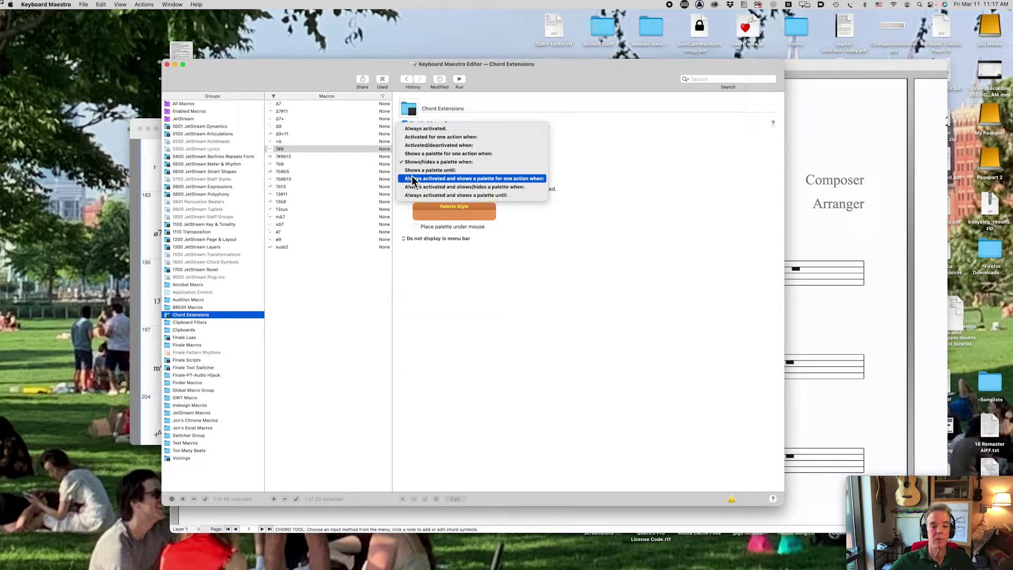
left_click(412, 162)
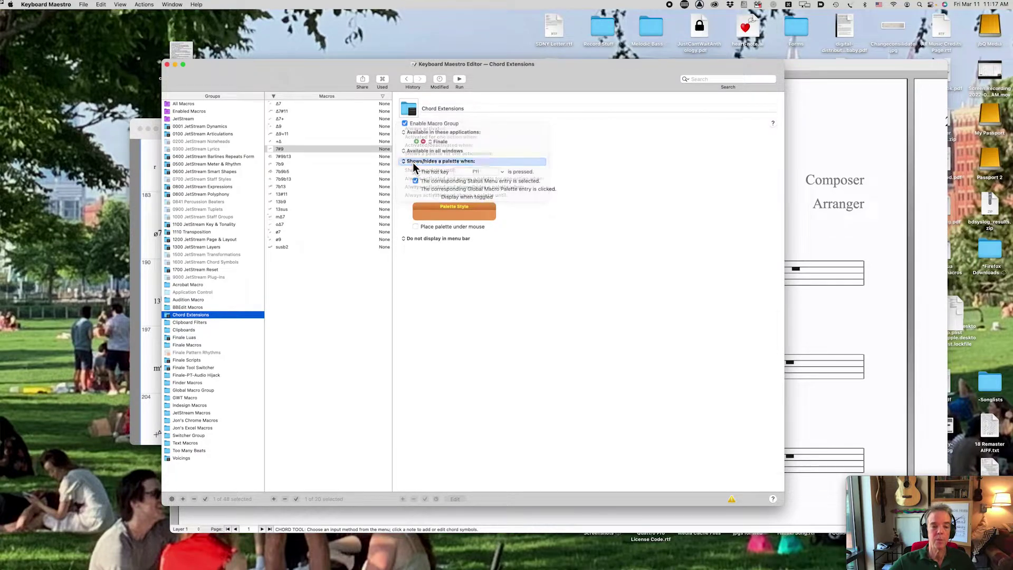
left_click(476, 173)
key("F11")
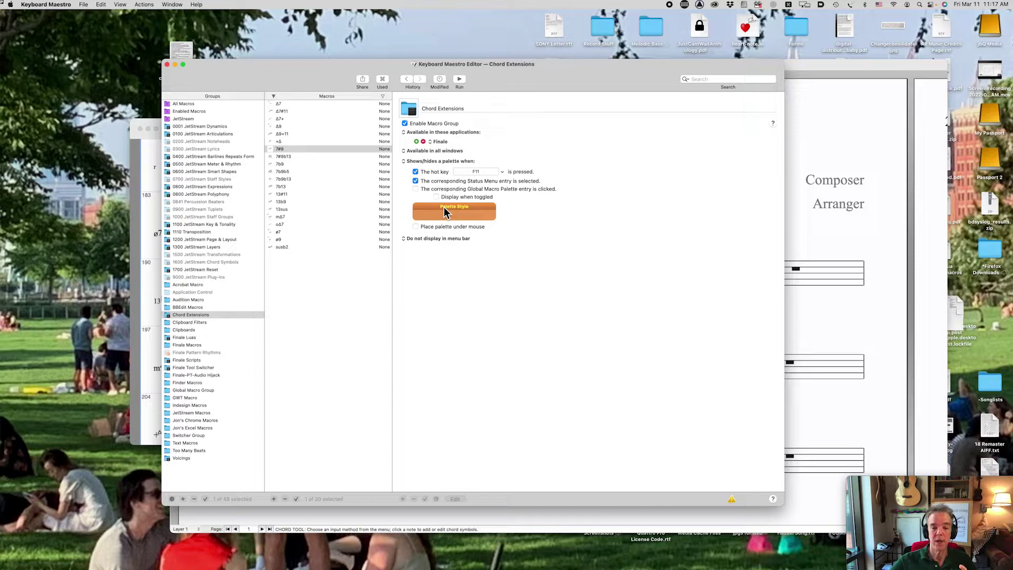
- Open the group's palette style, try another size before returning to 64, and slightly raise the opacity
left_click(444, 209)
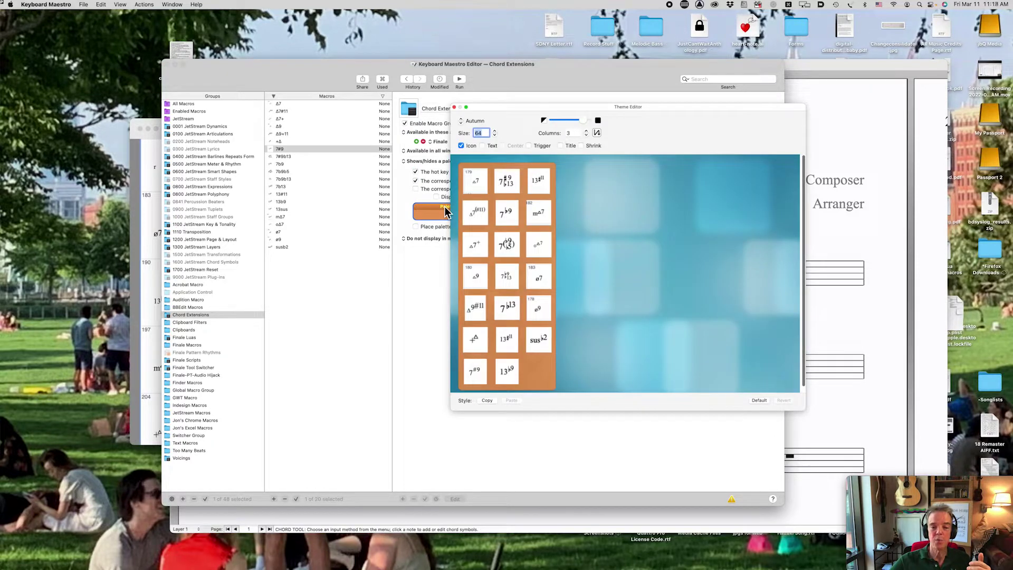
left_click(495, 135)
left_click(495, 131)
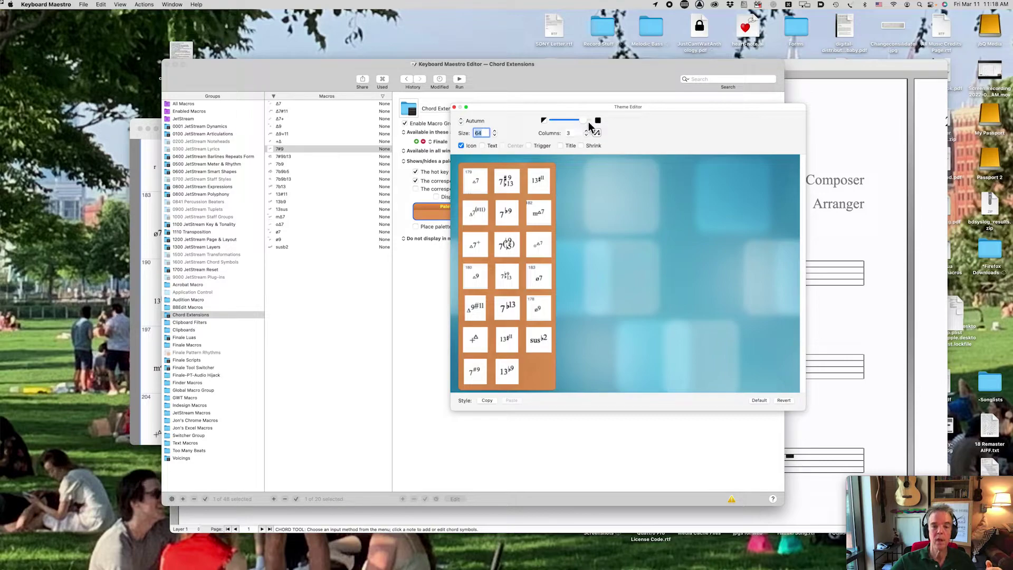
mouse_move(582, 121)
left_mouse_down()
mouse_move(552, 121)
mouse_move(593, 123)
mouse_move(585, 121)
left_mouse_up()
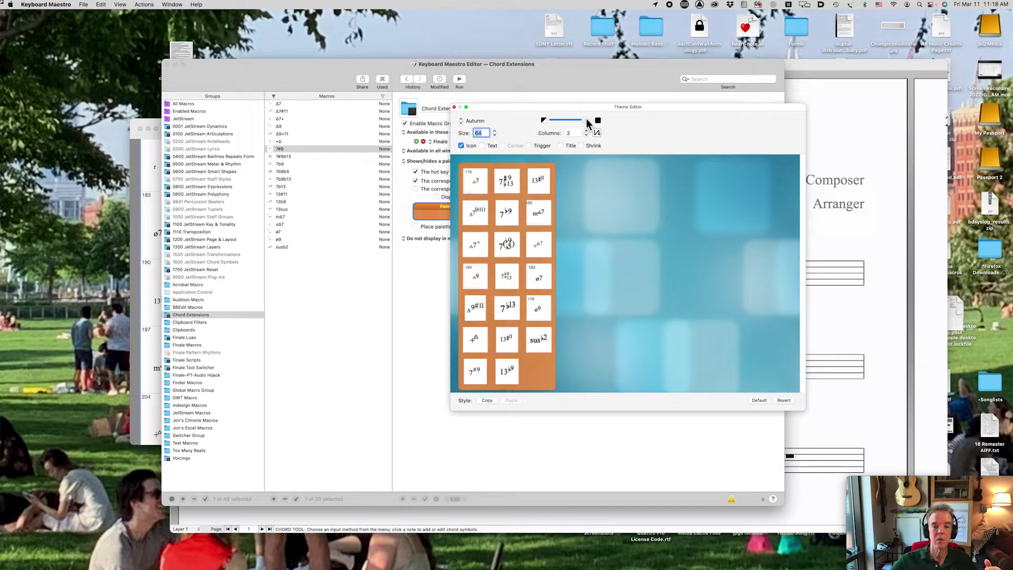
- Try the Blue Lagoon and Chart themes on the palette, return to Autumn and close the Theme Editor
left_click(459, 123)
left_click(461, 123)
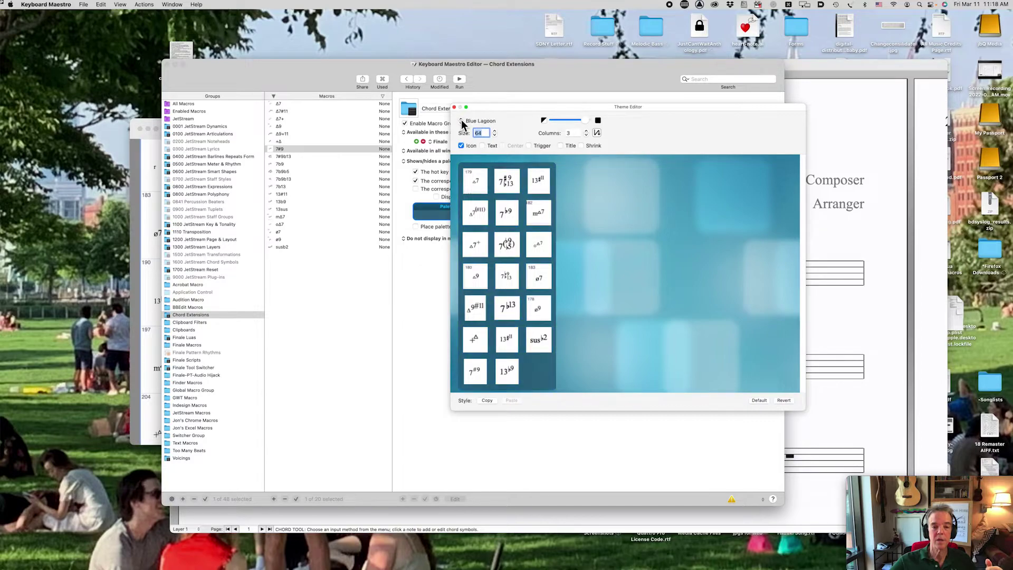
left_click(461, 122)
left_click(461, 122)
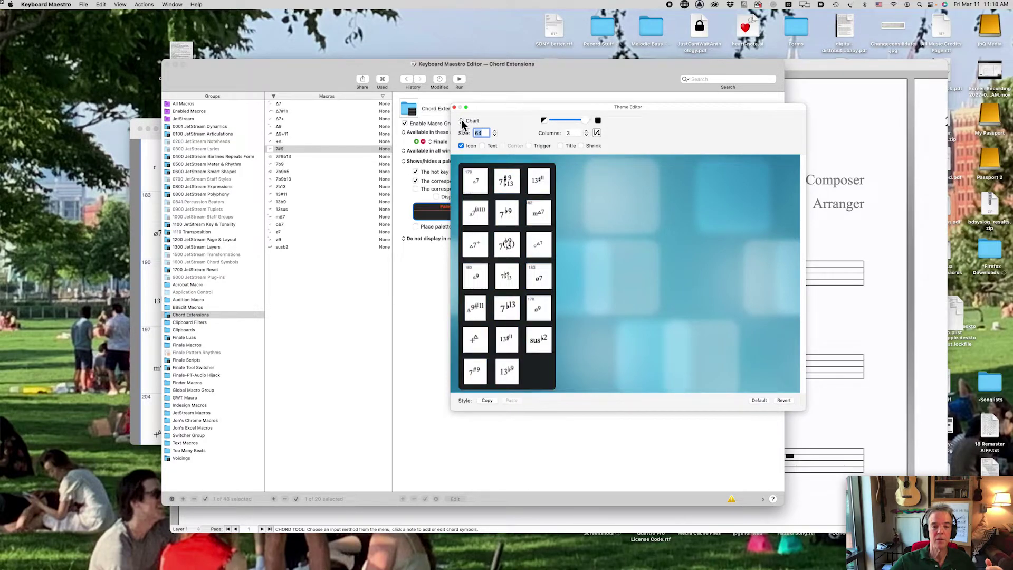
left_click(461, 121)
key("Escape")
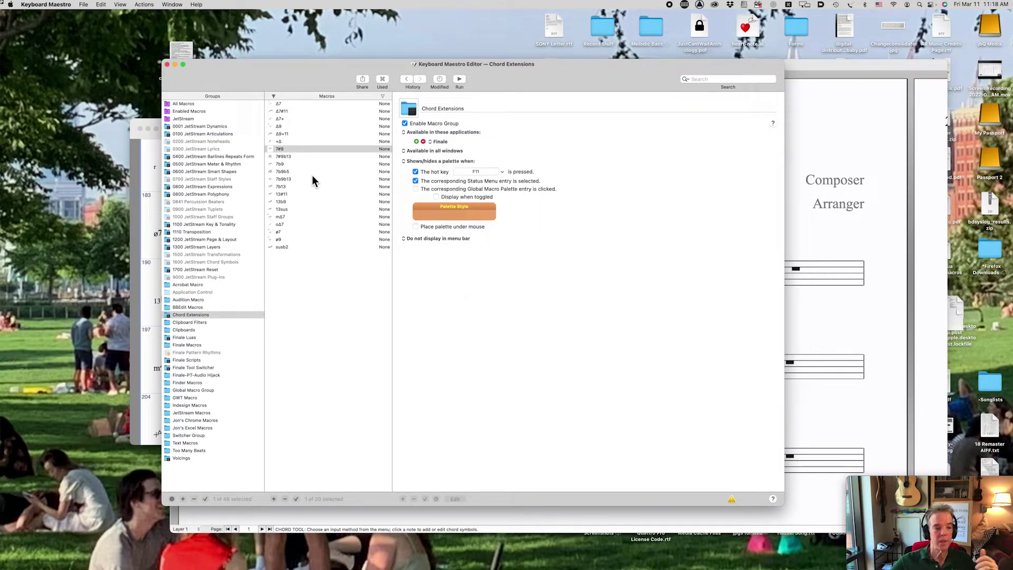
- Open the Δ7 macro, view the available text actions and place the cursor in its Insert Text by Typing text
left_click(280, 104)
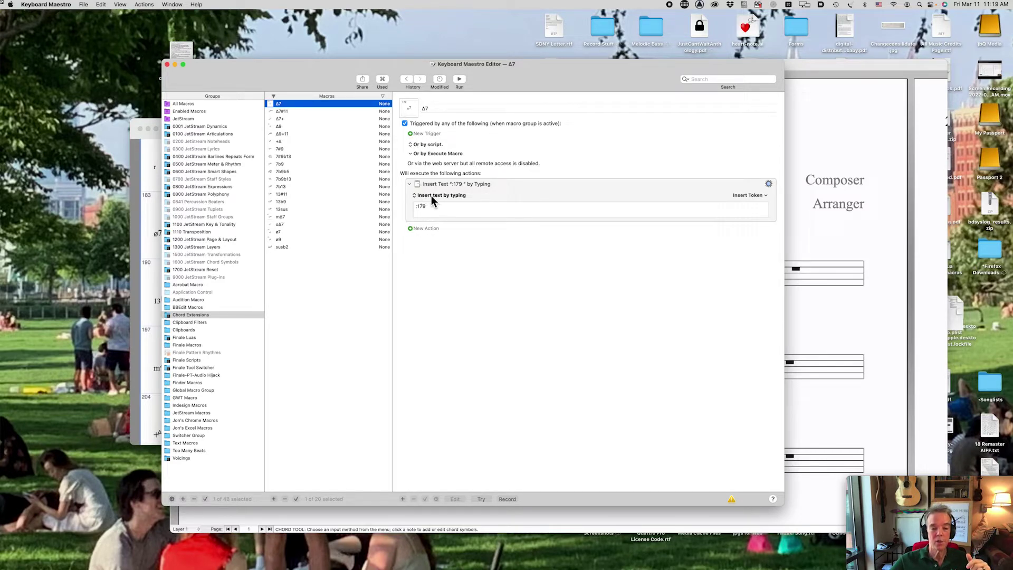
left_click(411, 229)
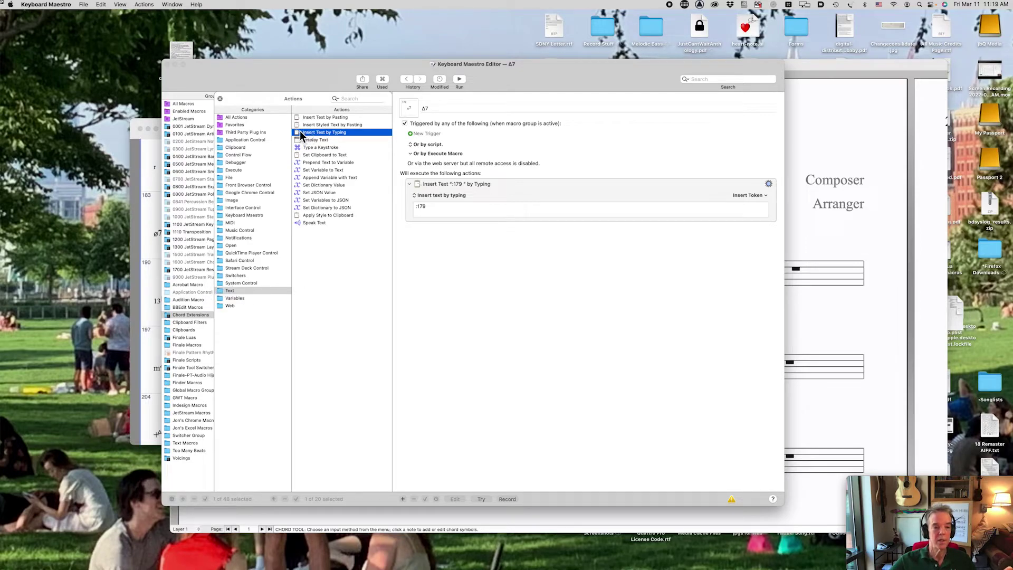
left_click(410, 205)
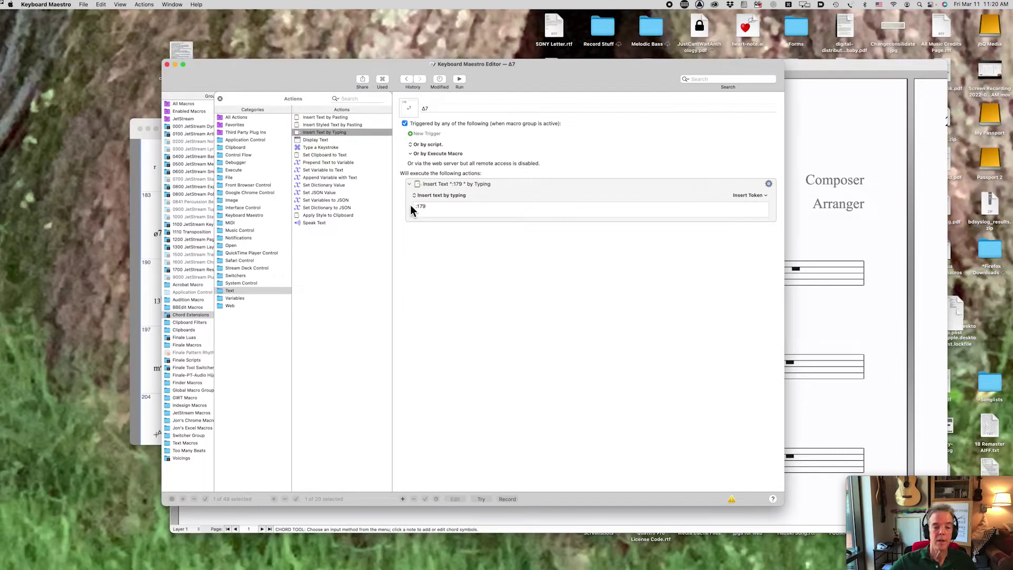
left_click(418, 206)
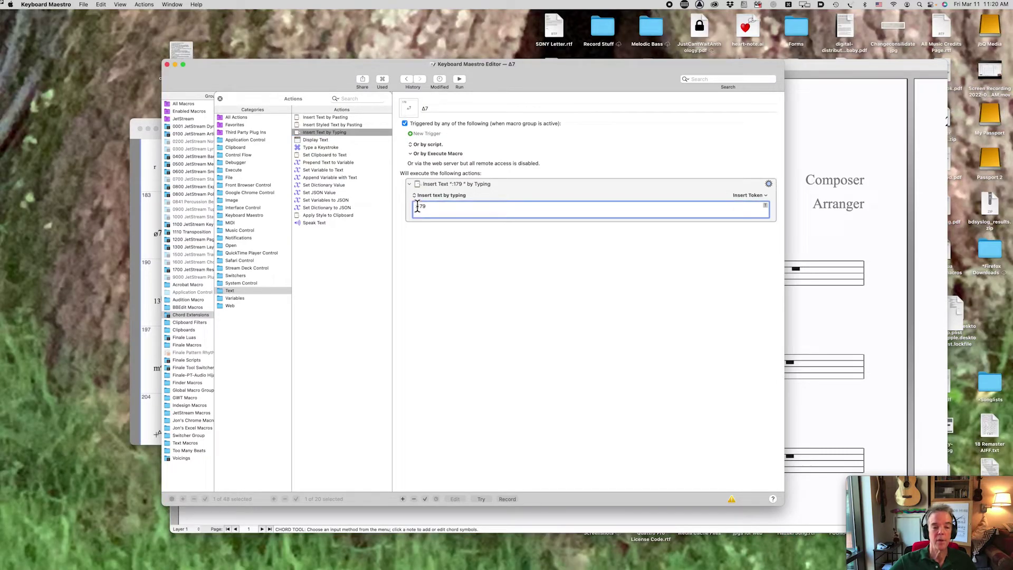
- Check the Δ7 suffix's number in the Preview chart and enter :179 as the text the macro types
key("super+Tab")
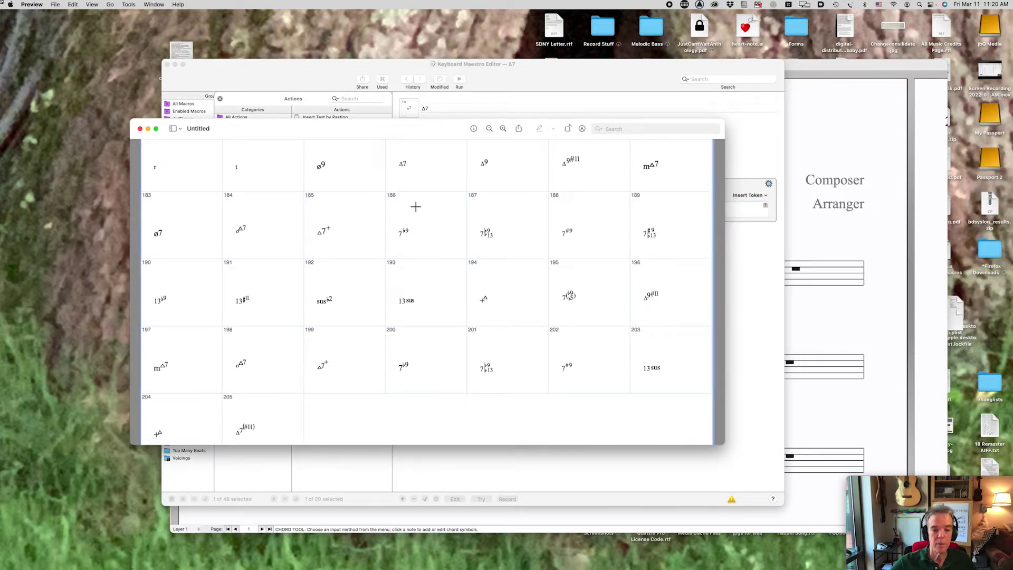
scroll(380, 221, "up", 2)
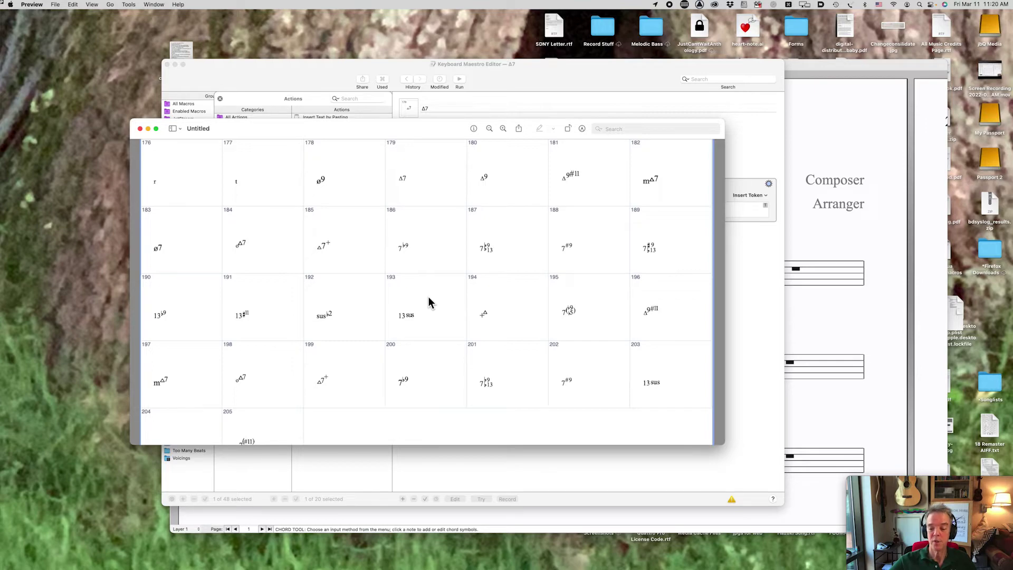
key("super+Tab")
type(":179")
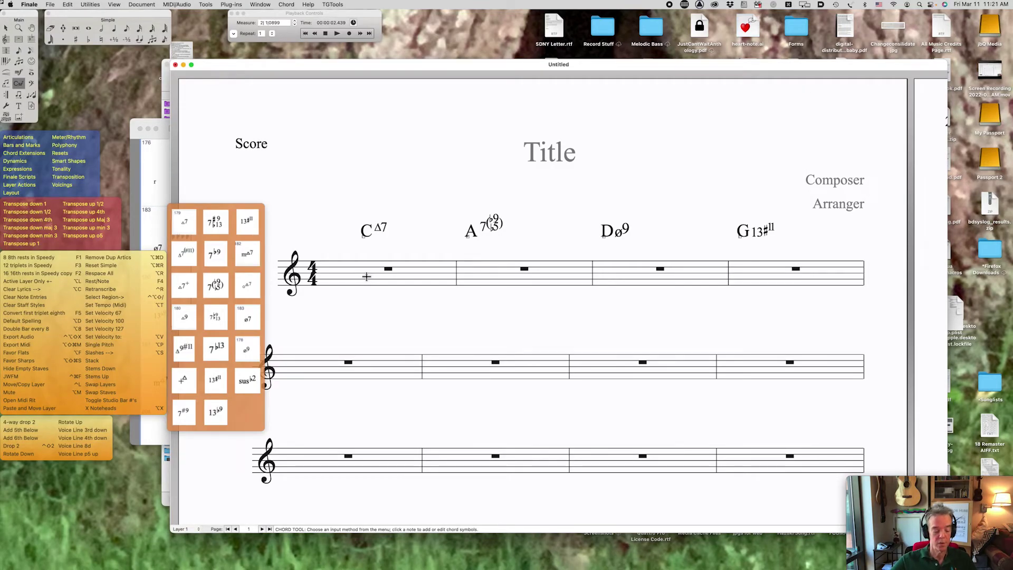
- Switch to Preview and copy an image of the +Δ suffix from cell 194 of the chart
key("super+Tab")
key("super+Tab")
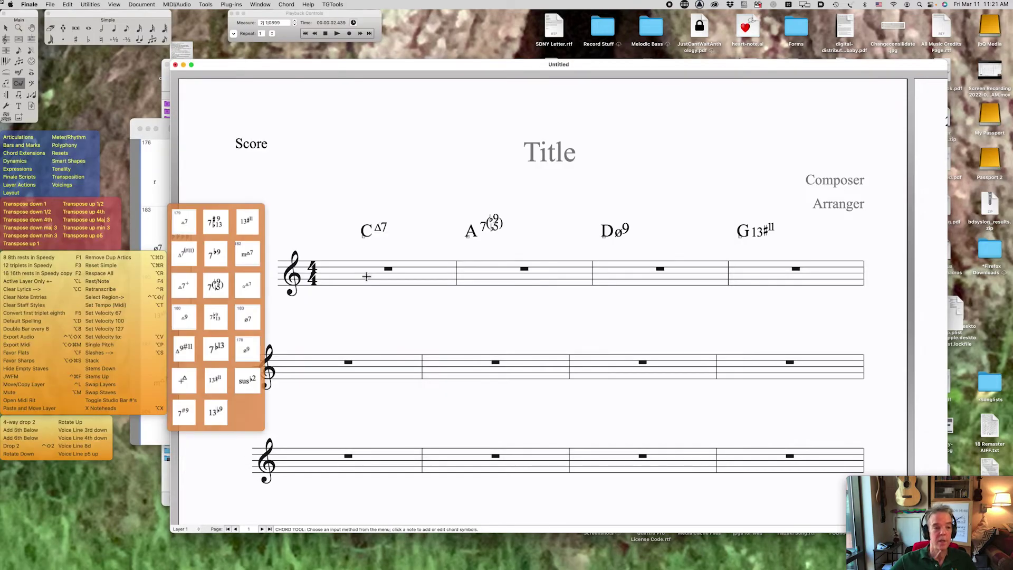
left_click(50, 5)
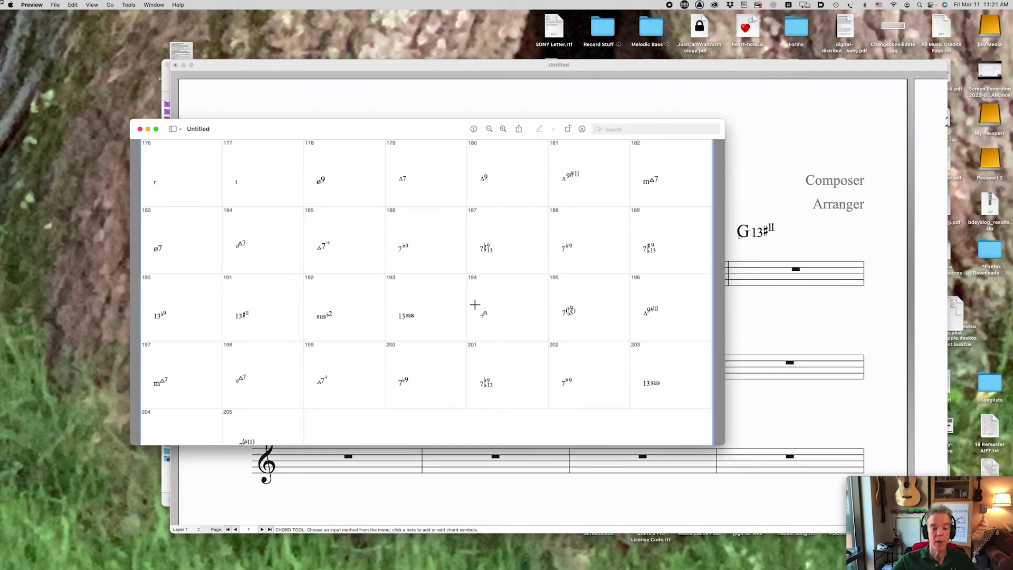
left_click_drag(478, 307, 494, 322)
key("super+c")
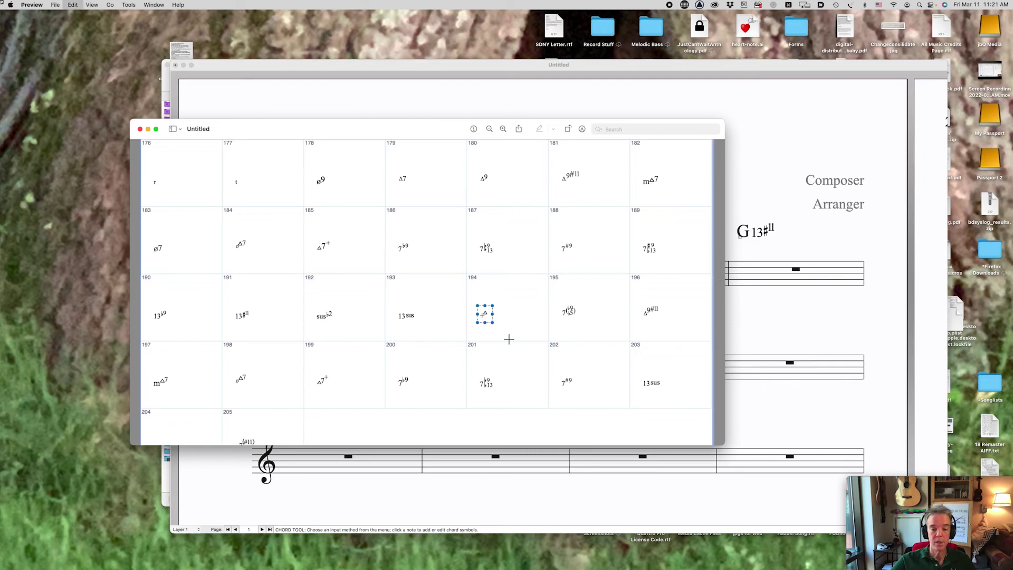
- Switch to Keyboard Maestro, try the copied +Δ image as the Δ7 macro's icon and restore the original icon
key("super+Tab")
key("super+Tab")
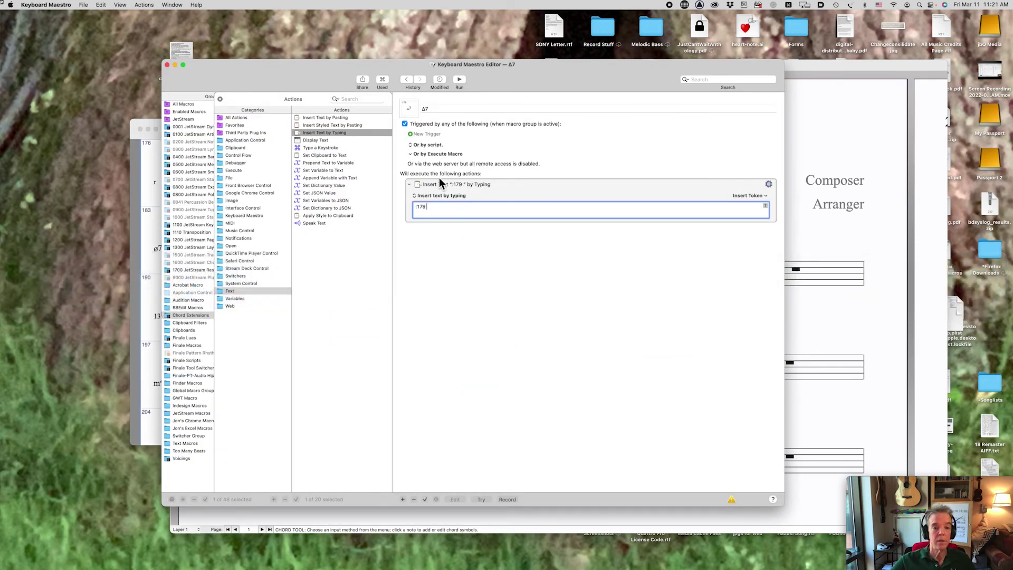
left_click(411, 112)
key("super+v")
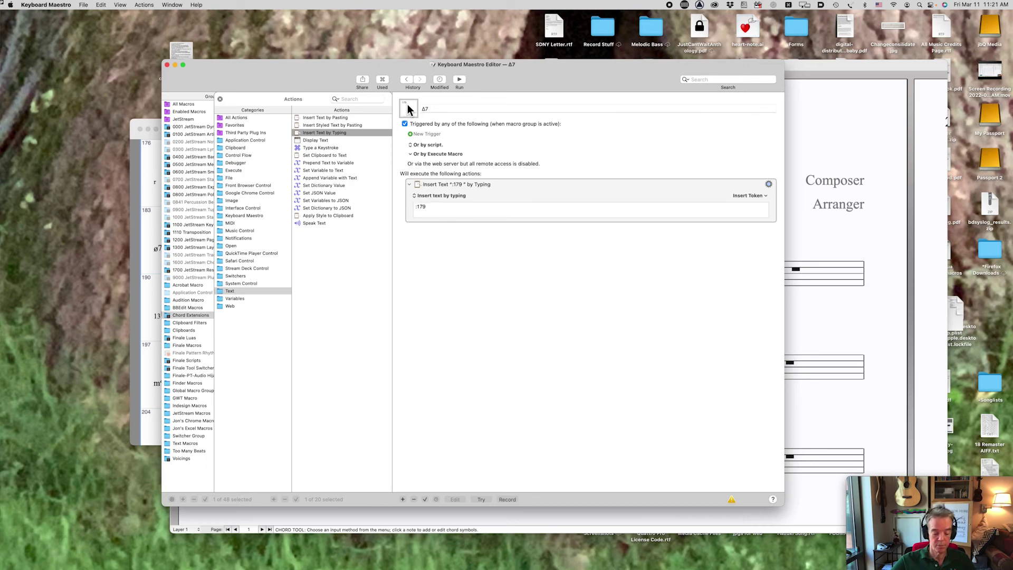
key("super+v")
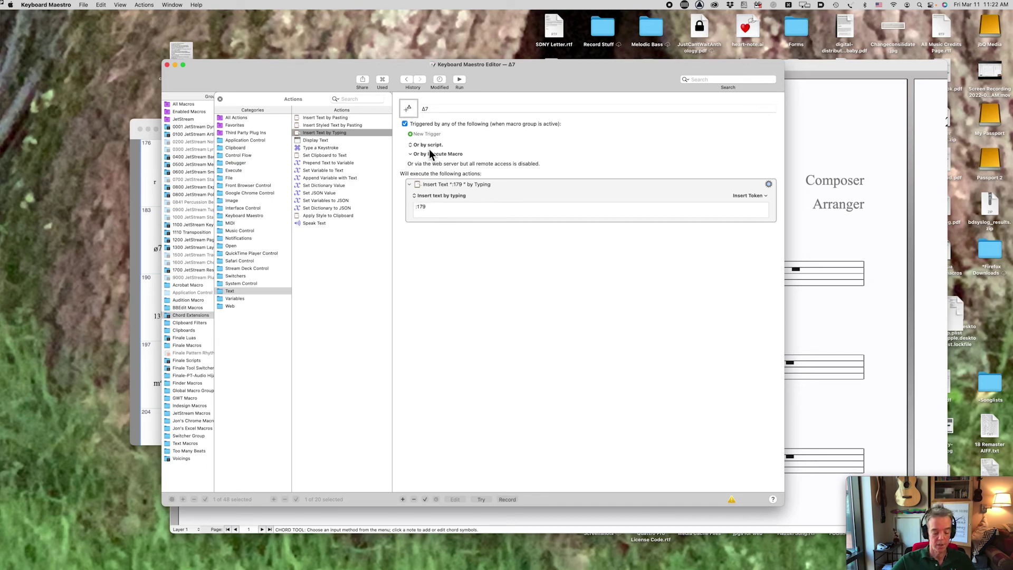
key("super+v")
key("super+Tab")
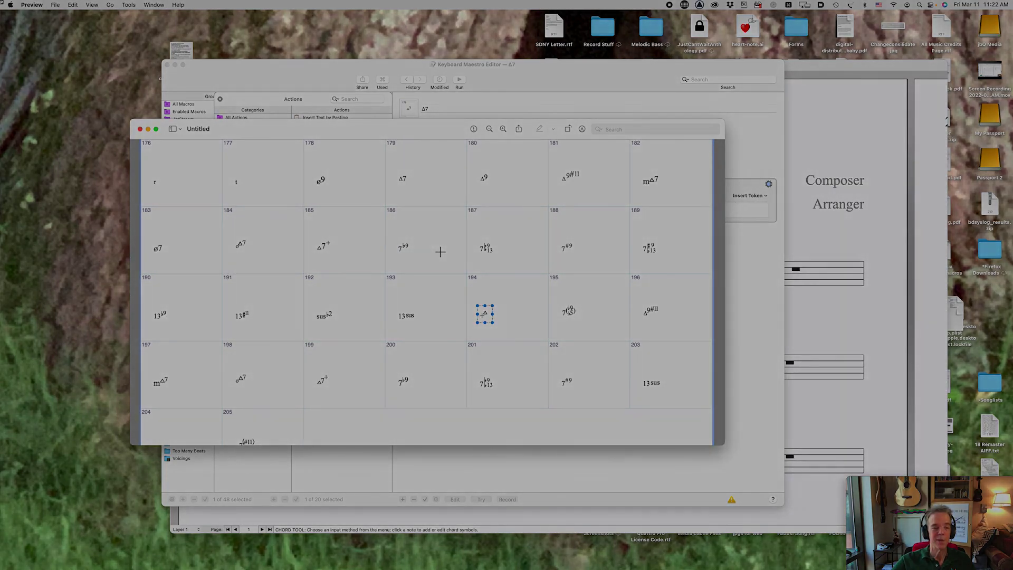
key("super+Tab")
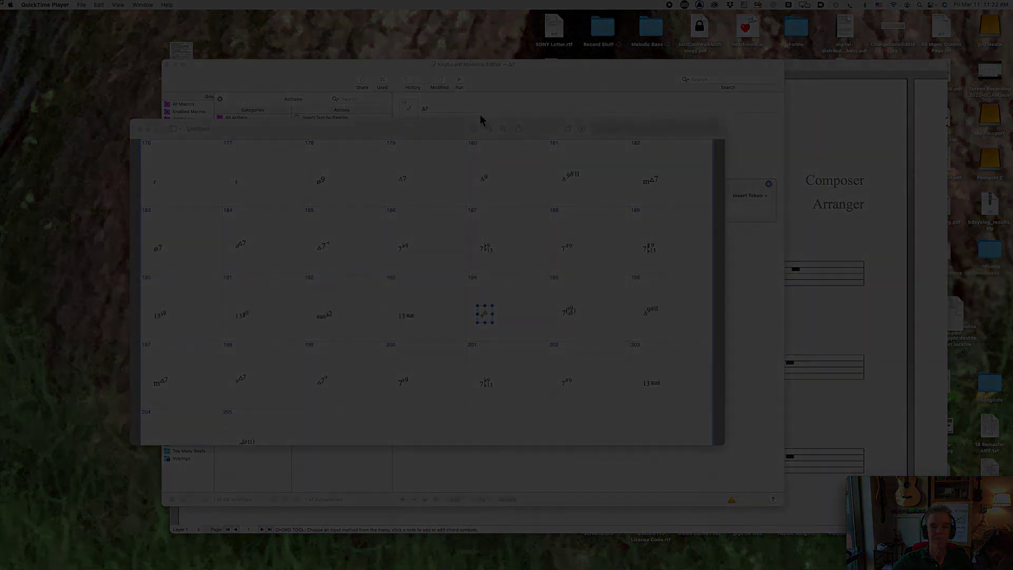